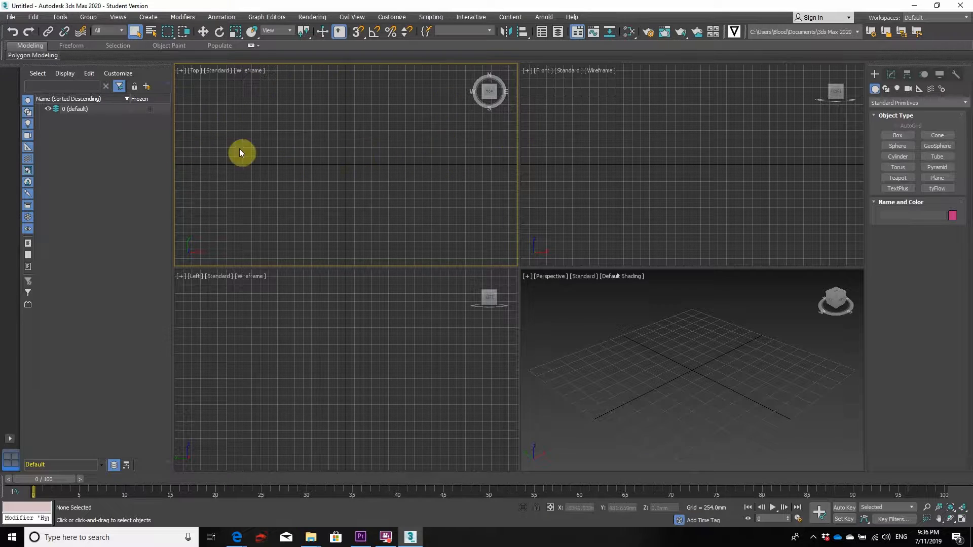
Create a pointed cone near the grid centre, with a base radius of about 1816 mm and a height of about 1851 mm
{"action": "left_click", "coordinate": [882, 89]}
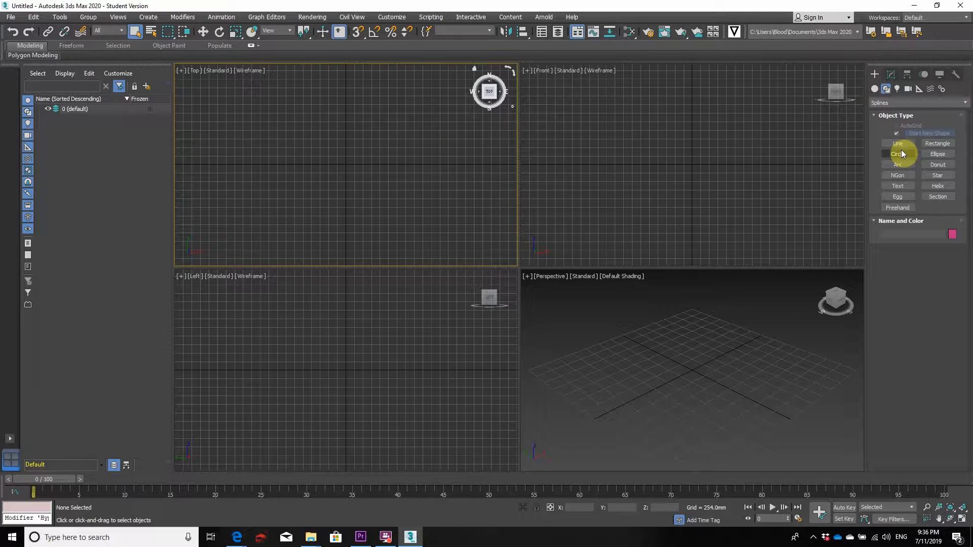
{"action": "left_click", "coordinate": [875, 89]}
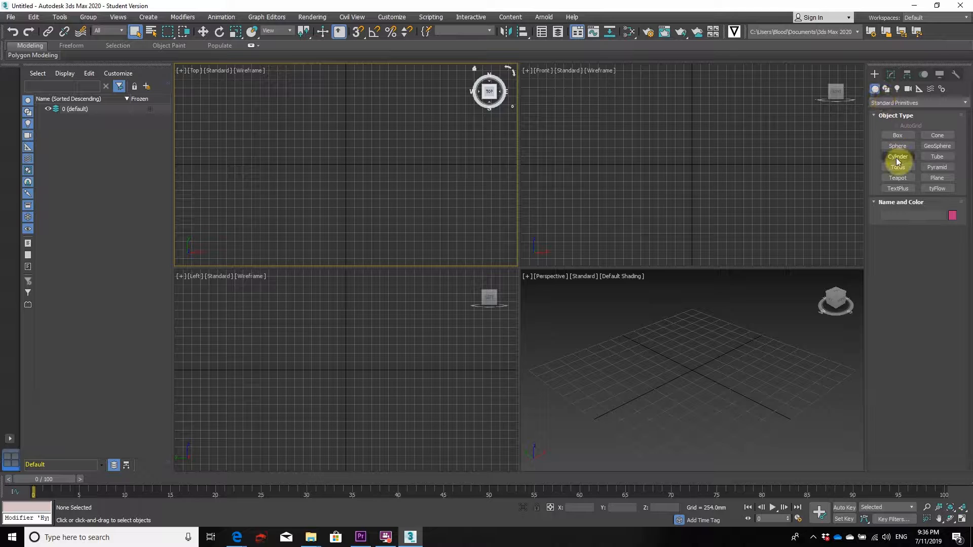
{"action": "left_click", "coordinate": [900, 135]}
{"action": "left_click", "coordinate": [944, 137]}
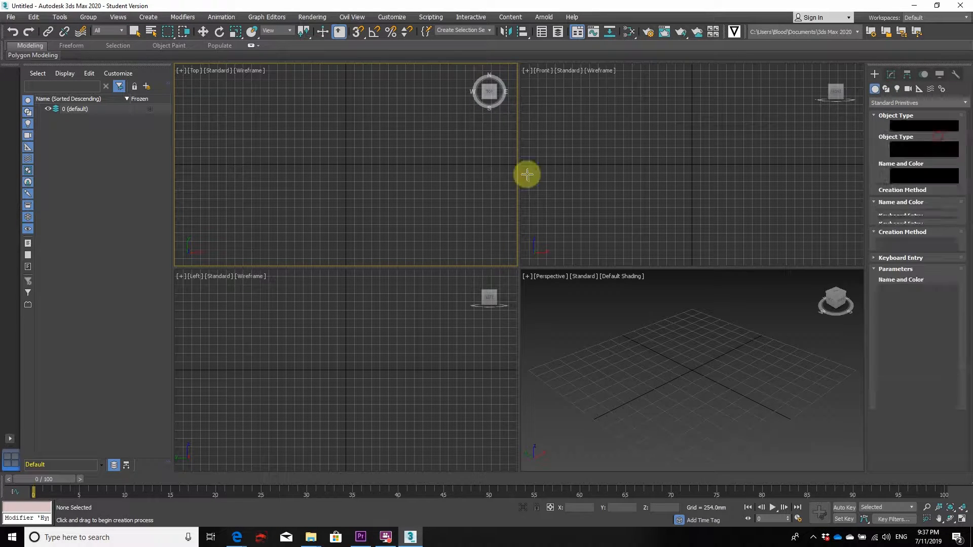
{"action": "left_click_drag", "start_coordinate": [298, 207], "coordinate": [401, 133]}
{"action": "right_click", "coordinate": [353, 159]}
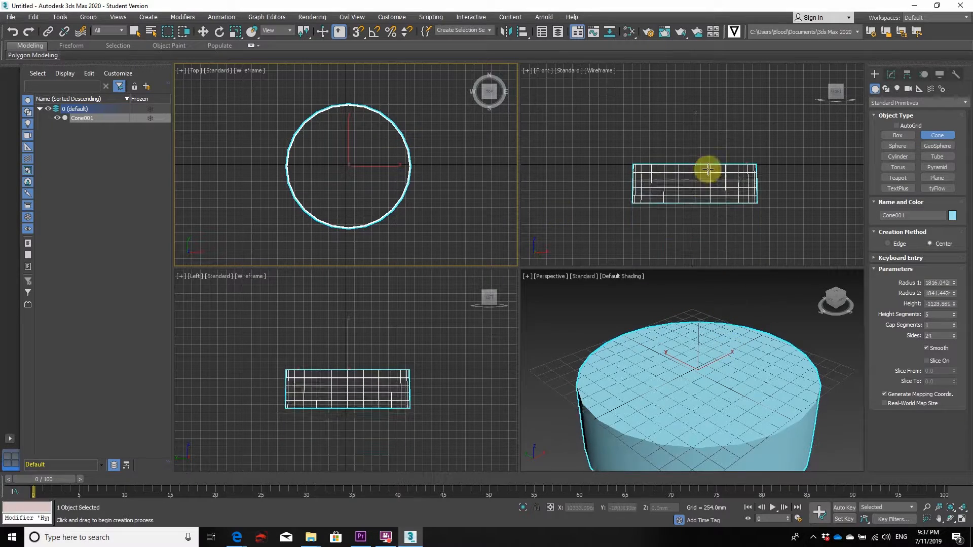
{"action": "left_click", "coordinate": [723, 70]}
{"action": "left_click", "coordinate": [678, 192]}
{"action": "scroll", "coordinate": [670, 331], "scroll_direction": "down", "scroll_amount": 3}
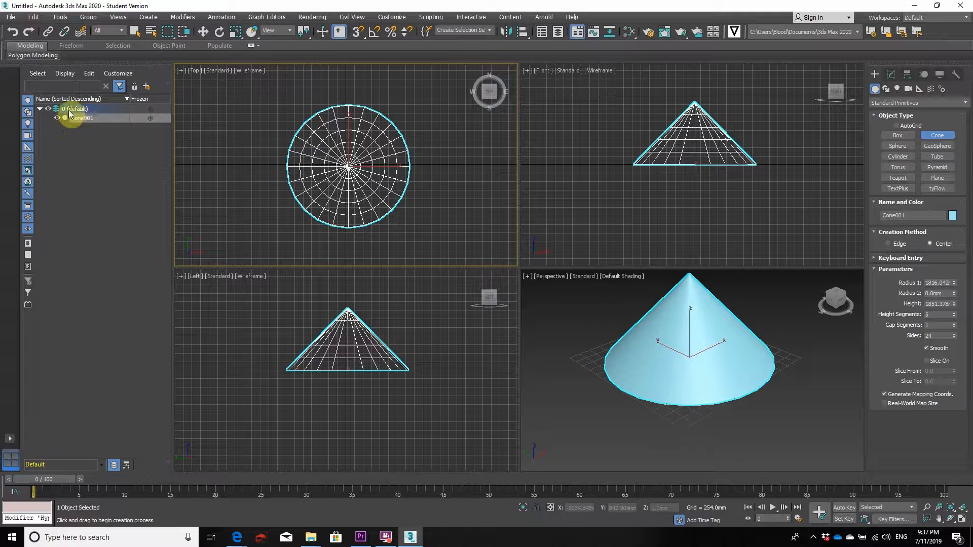
Create a thin box of about 3974 by 4892 by 60 mm under the cone and shift it slightly along the ground
{"action": "left_click", "coordinate": [897, 135]}
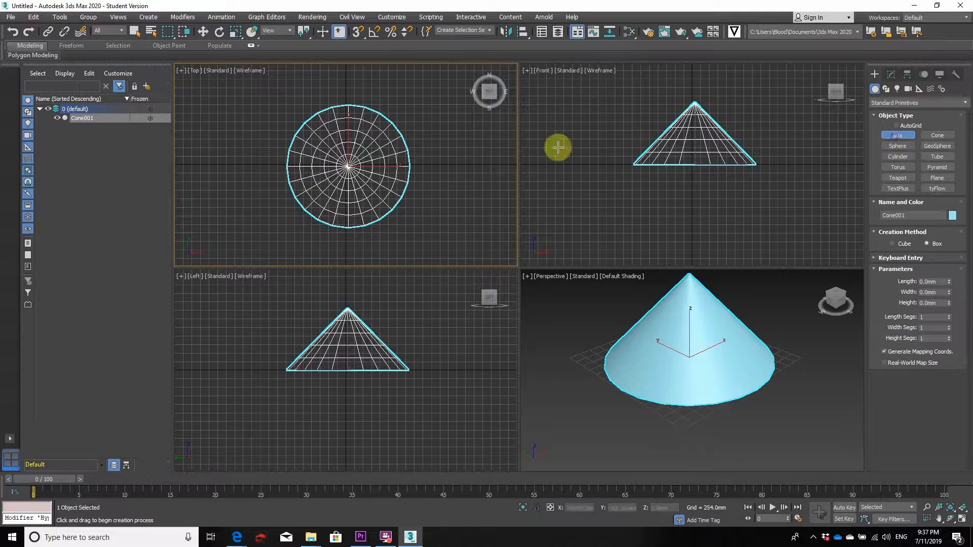
{"action": "left_click_drag", "start_coordinate": [267, 234], "coordinate": [432, 98]}
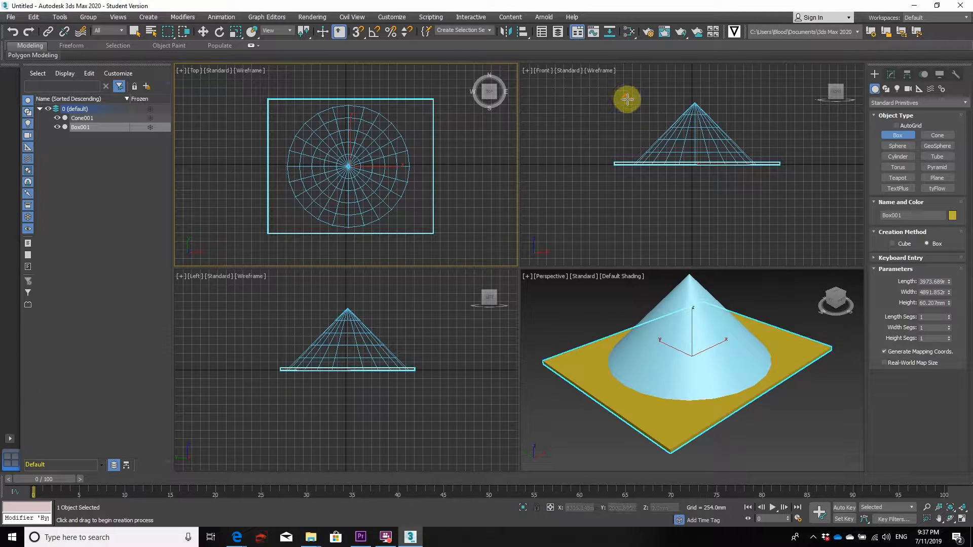
{"action": "right_click", "coordinate": [625, 161]}
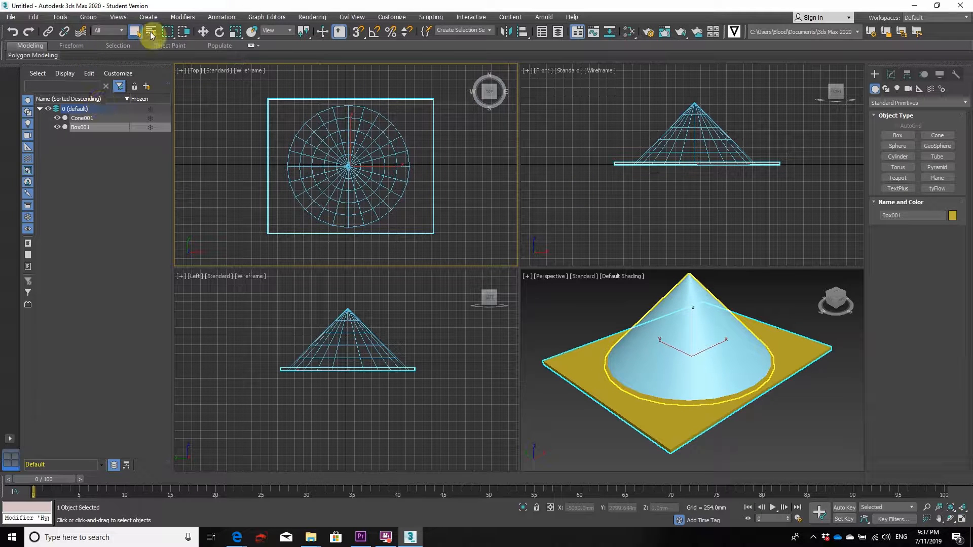
{"action": "left_click", "coordinate": [203, 32]}
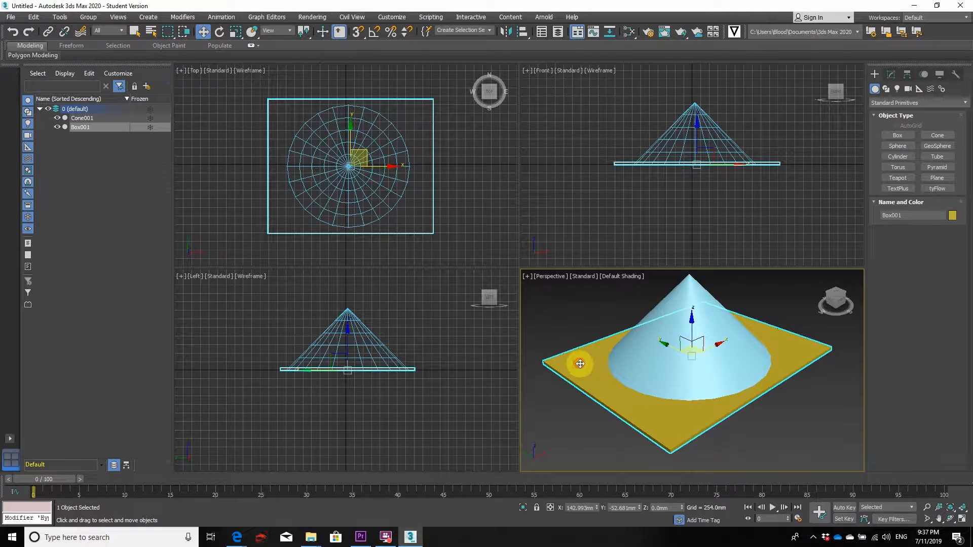
{"action": "mouse_move", "coordinate": [579, 360]}
{"action": "left_mouse_down"}
{"action": "mouse_move", "coordinate": [569, 365]}
{"action": "mouse_move", "coordinate": [590, 362]}
{"action": "left_mouse_up"}
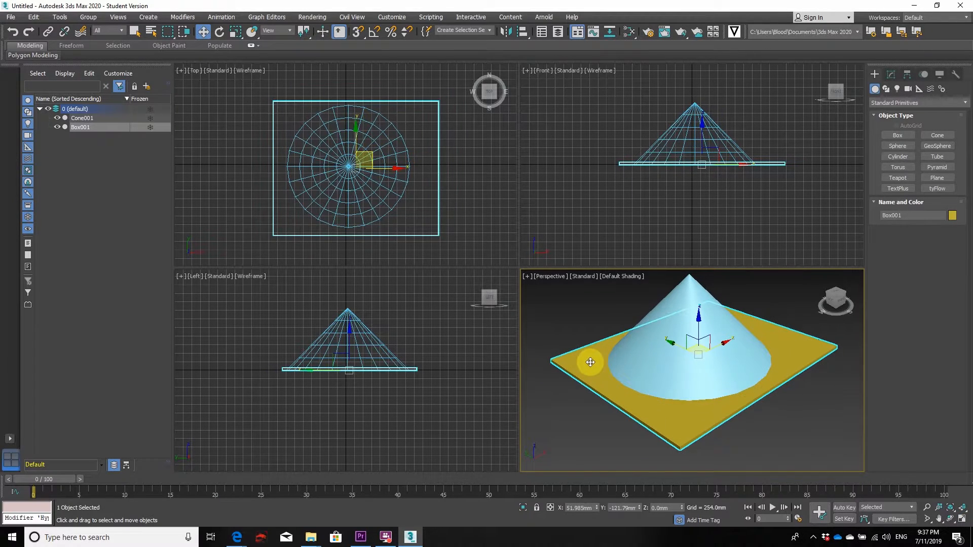
Look at the Atelier Bump profile page on GitHub in the browser and return to 3ds Max
{"action": "left_click", "coordinate": [891, 74]}
{"action": "left_click", "coordinate": [904, 104]}
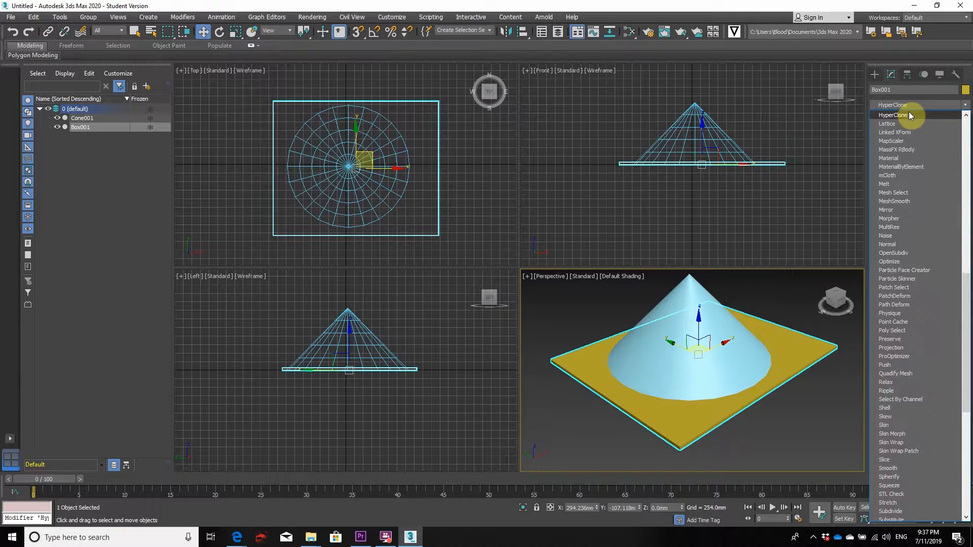
{"action": "left_click", "coordinate": [442, 302]}
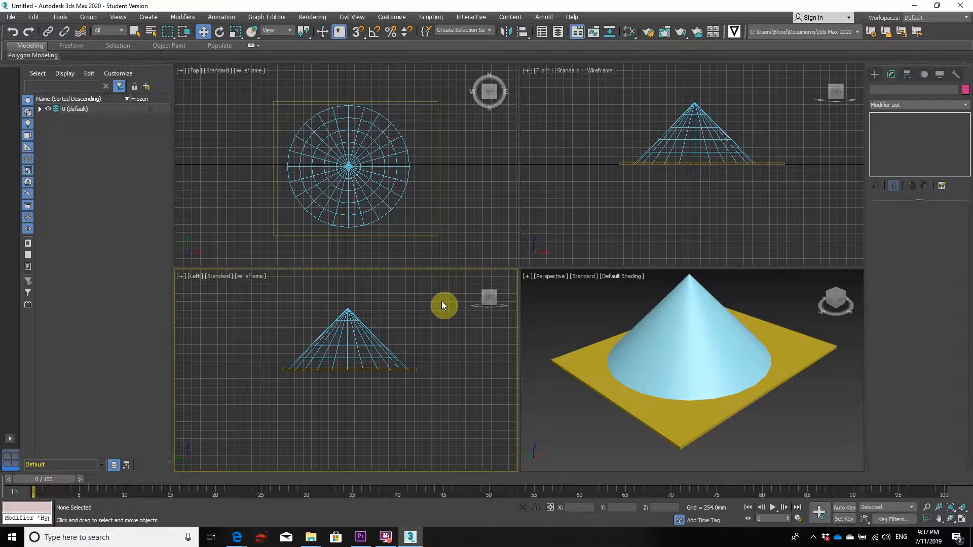
{"action": "left_click", "coordinate": [237, 537]}
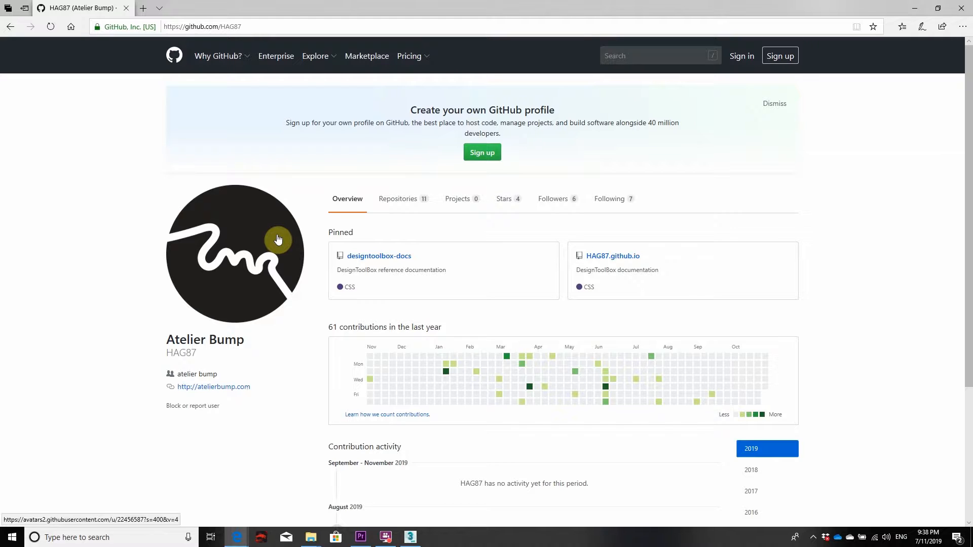
{"action": "left_click", "coordinate": [411, 538]}
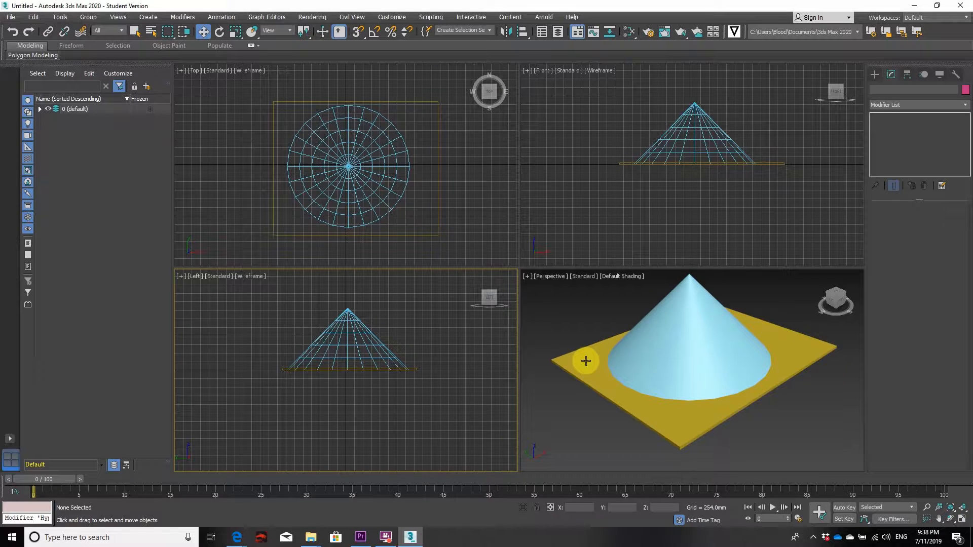
Apply the HyperClone modifier to the flat box and set Clones 1D to 10
{"action": "left_click", "coordinate": [564, 363]}
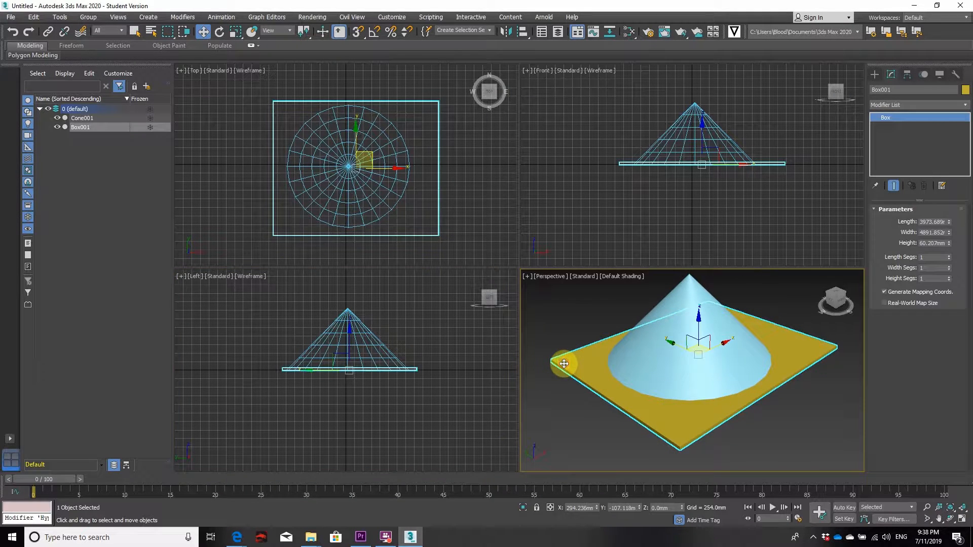
{"action": "left_click", "coordinate": [927, 105]}
{"action": "type", "text": "hy"}
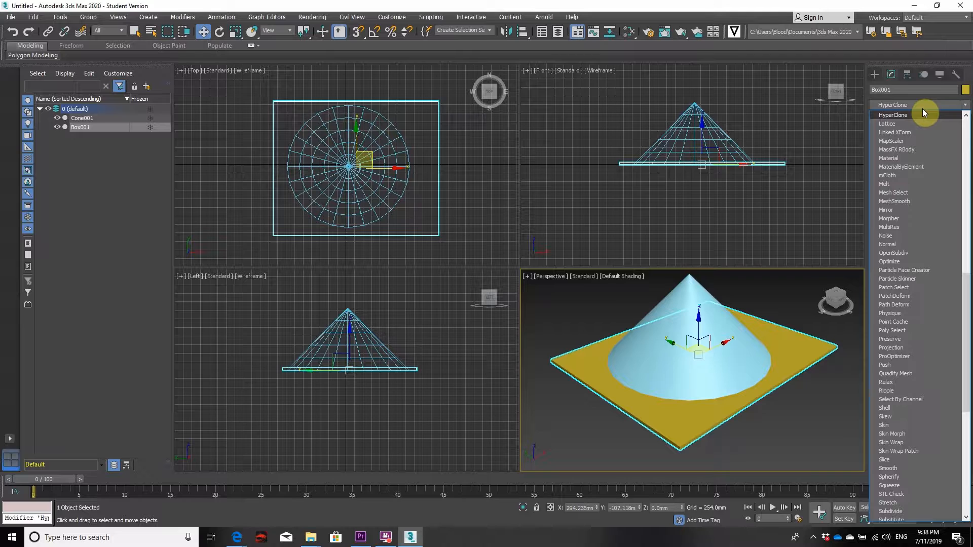
{"action": "key", "text": "Return"}
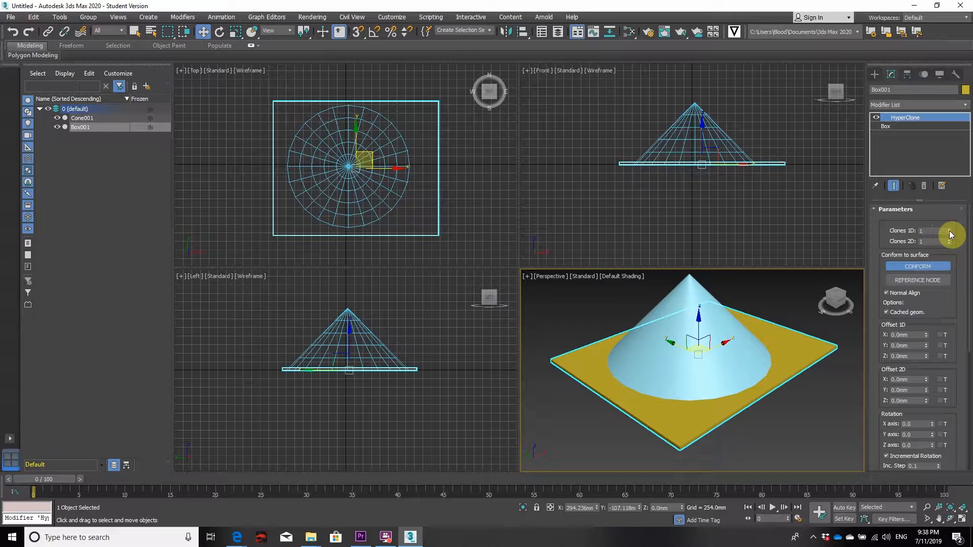
{"action": "left_click_drag", "start_coordinate": [949, 230], "coordinate": [950, 224]}
{"action": "left_click", "coordinate": [942, 232]}
{"action": "type", "text": "10"}
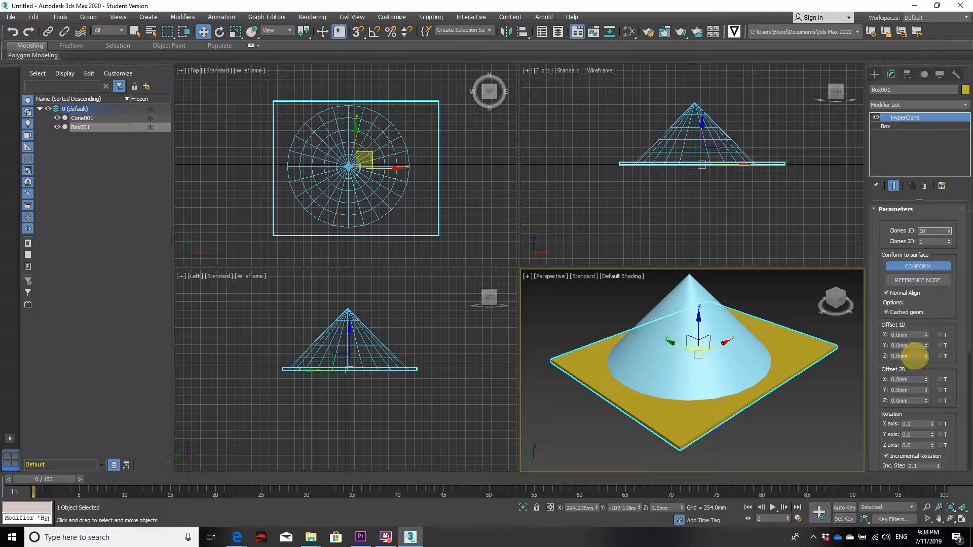
Set the HyperClone Offset 1D along Z to 400 mm so the box clones are spaced vertically
{"action": "left_click_drag", "start_coordinate": [915, 356], "coordinate": [874, 362]}
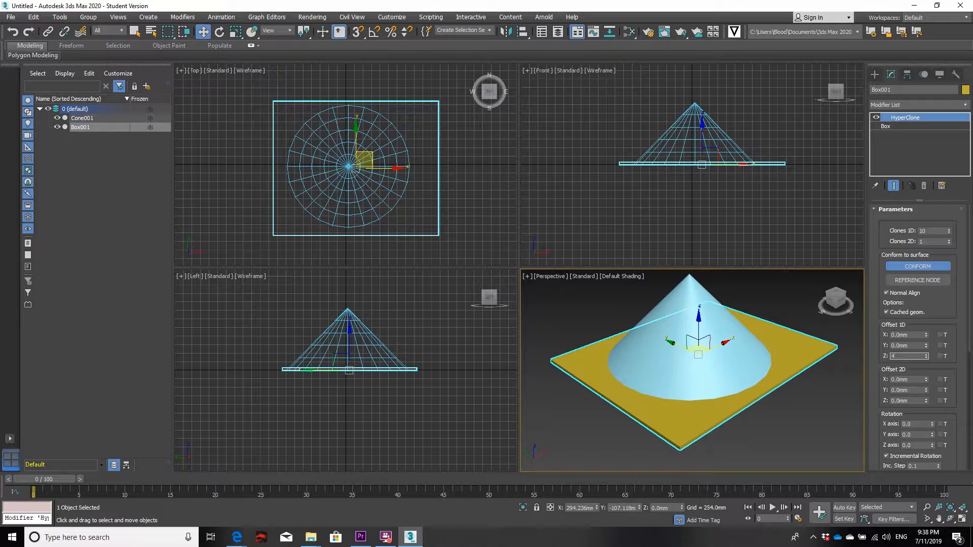
{"action": "key", "text": "Return"}
{"action": "scroll", "coordinate": [680, 453], "scroll_direction": "up", "scroll_amount": 5}
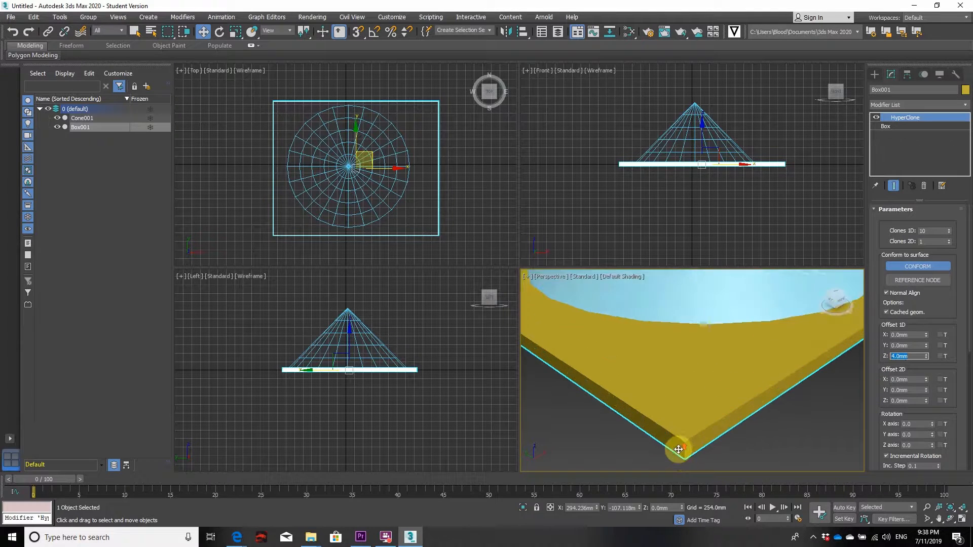
{"action": "scroll", "coordinate": [680, 453], "scroll_direction": "down", "scroll_amount": 5}
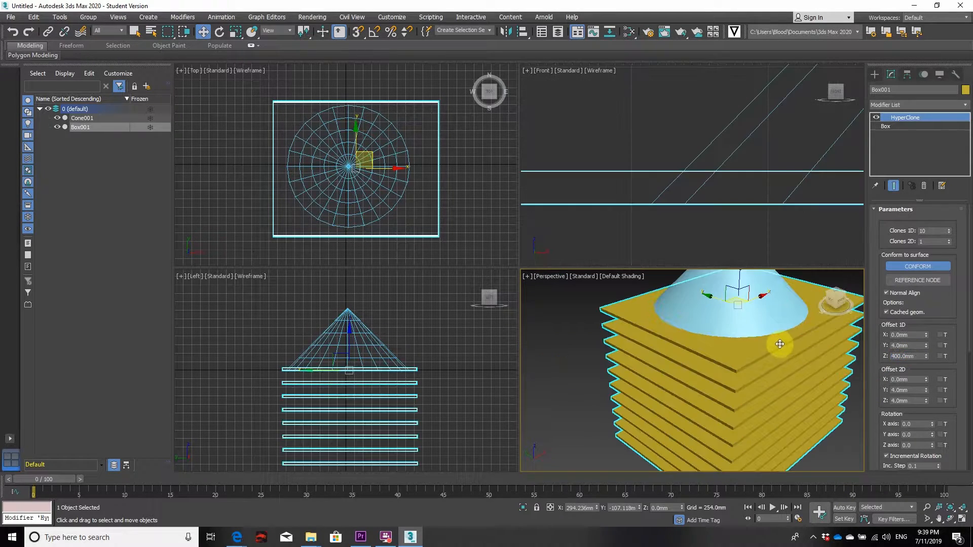
{"action": "scroll", "coordinate": [777, 341], "scroll_direction": "down", "scroll_amount": 3}
{"action": "double_click", "coordinate": [912, 356]}
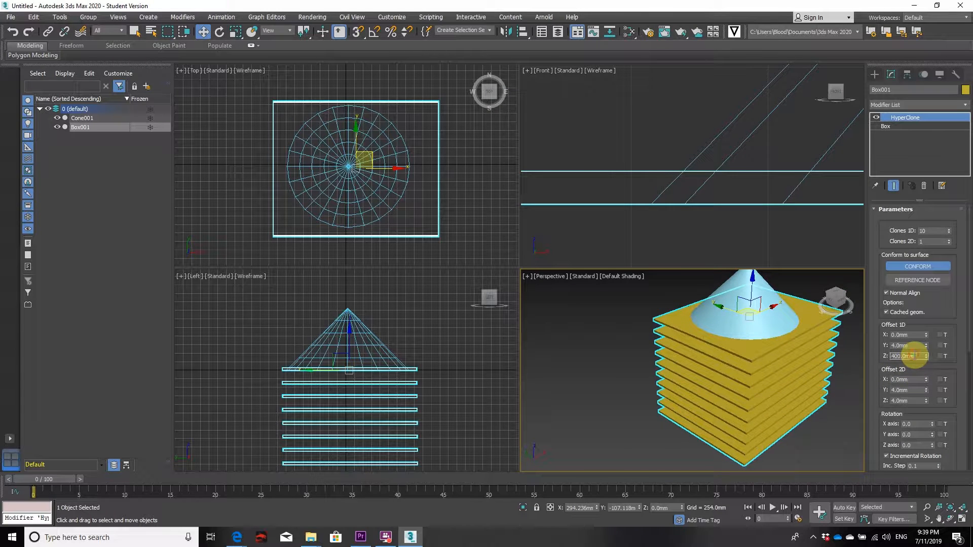
{"action": "type", "text": "400"}
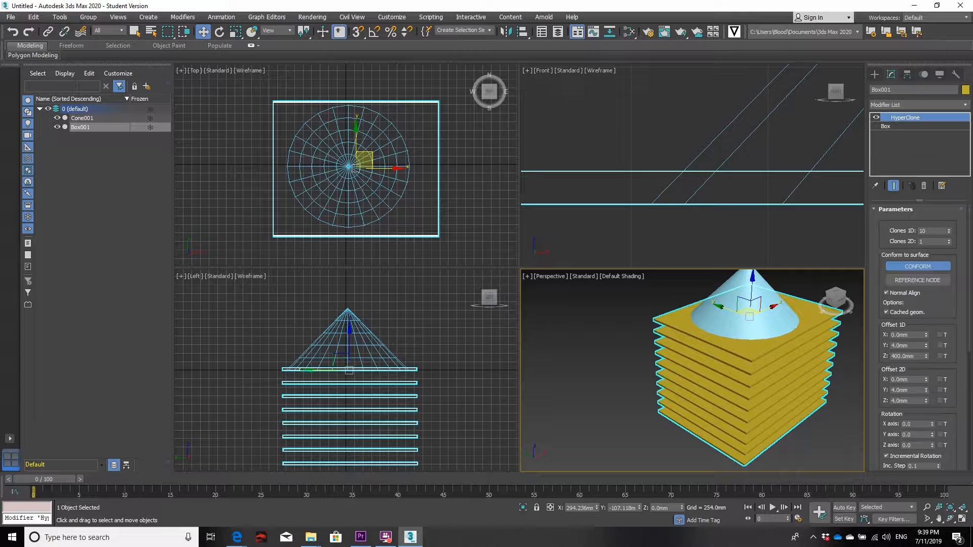
Set the HyperClone Offset 2D along Z to 400 mm
{"action": "double_click", "coordinate": [907, 400]}
{"action": "type", "text": "40"}
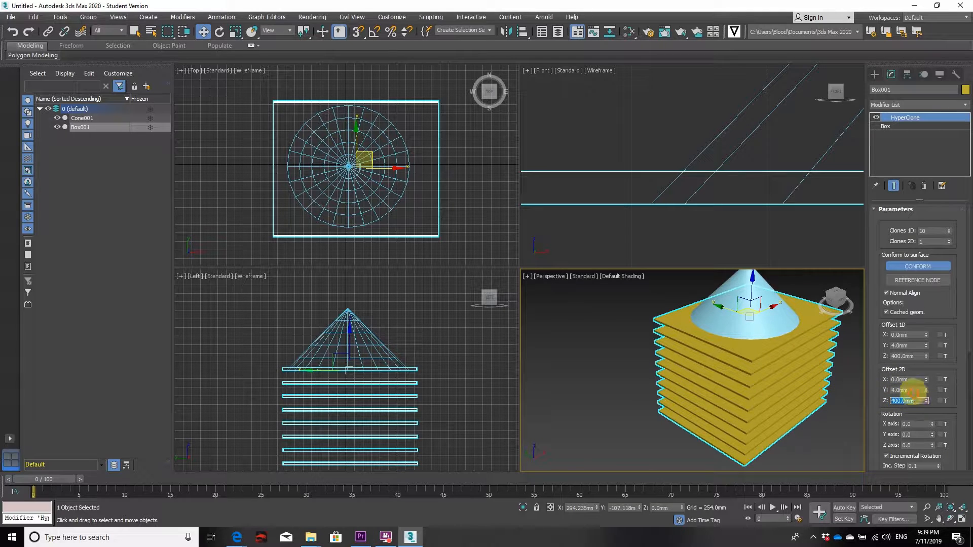
{"action": "double_click", "coordinate": [907, 390]}
{"action": "key", "text": "BackSpace"}
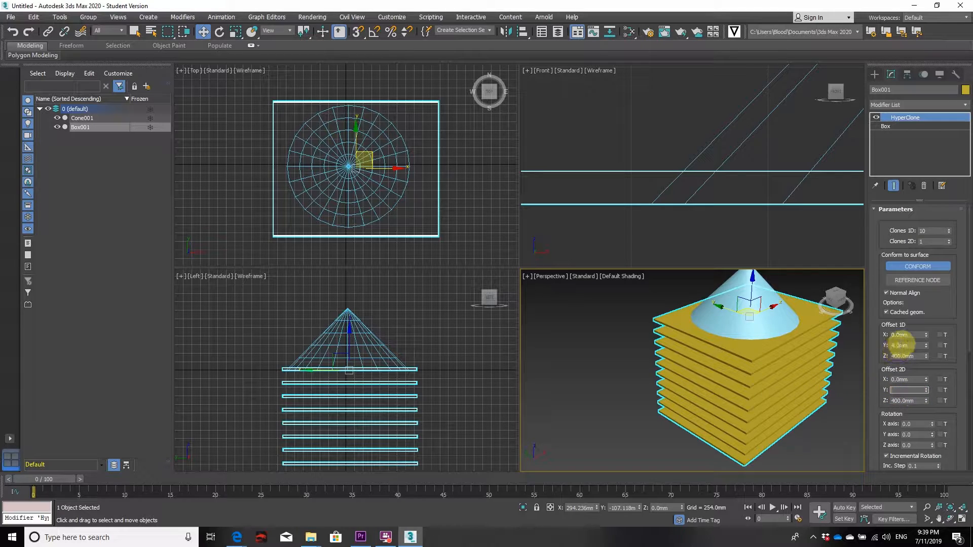
Centre the stack of box clones on the cone and raise it to about 1922 mm in Z, with its uppermost slab above the apex
{"action": "left_click_drag", "start_coordinate": [910, 345], "coordinate": [718, 364]}
{"action": "left_click", "coordinate": [828, 303]}
{"action": "left_click", "coordinate": [827, 318]}
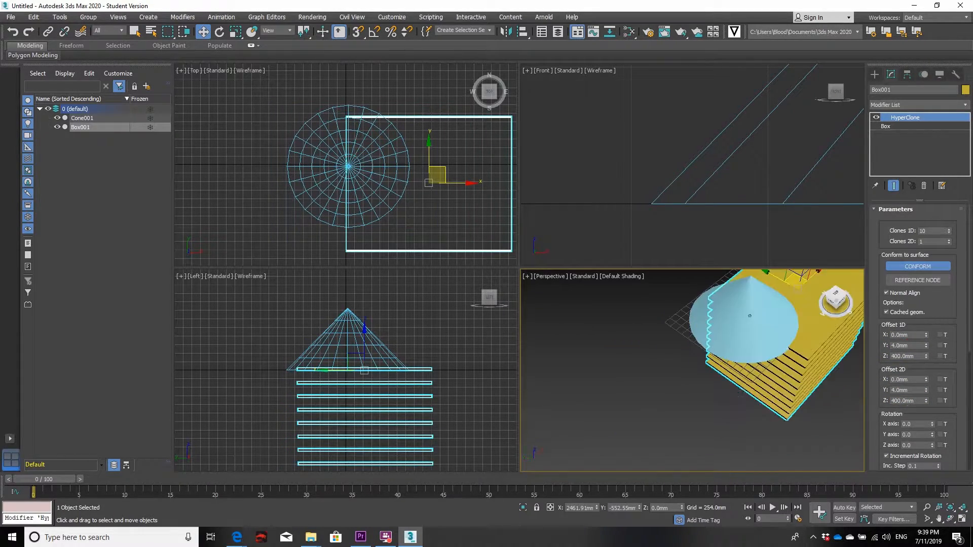
{"action": "left_click", "coordinate": [526, 276]}
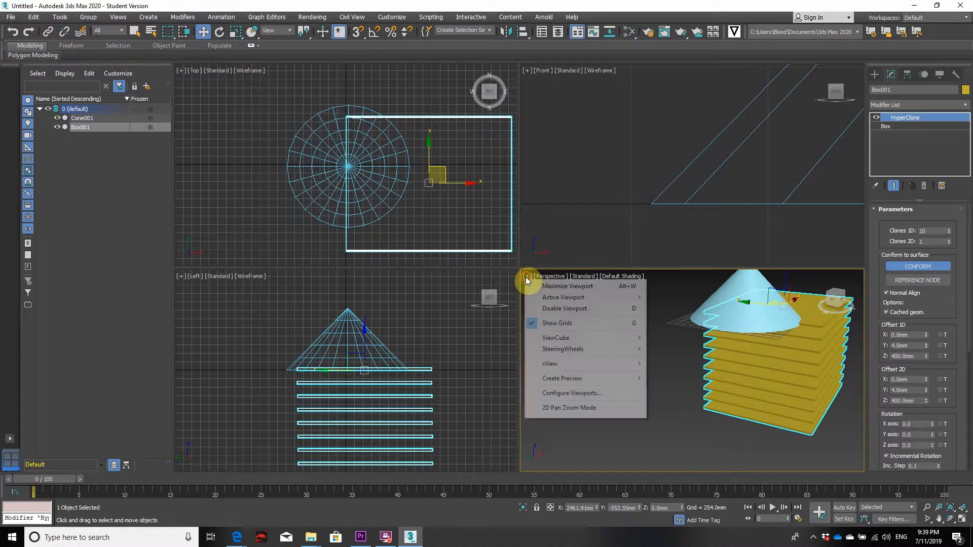
{"action": "left_click", "coordinate": [533, 276]}
{"action": "left_click", "coordinate": [528, 276]}
{"action": "left_click", "coordinate": [790, 342]}
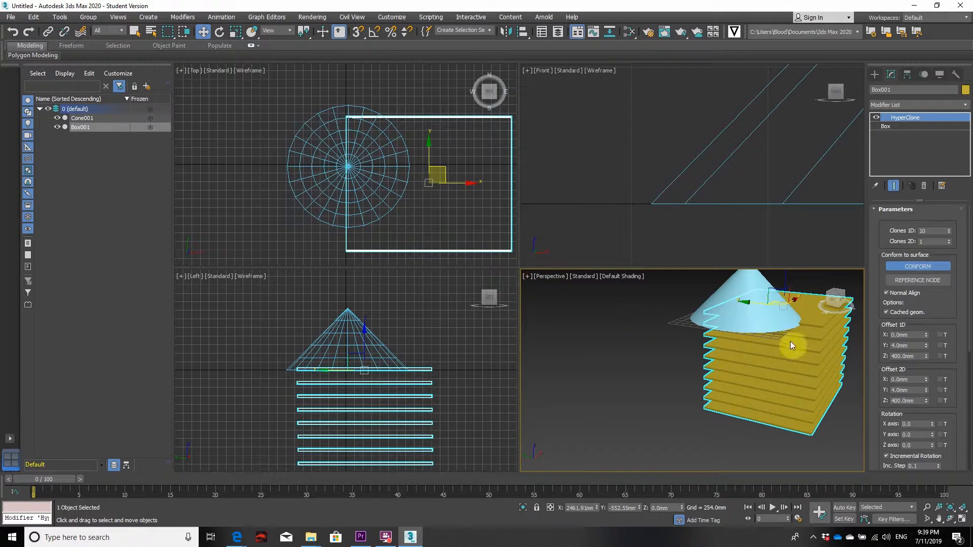
{"action": "left_click_drag", "start_coordinate": [789, 342], "coordinate": [753, 369]}
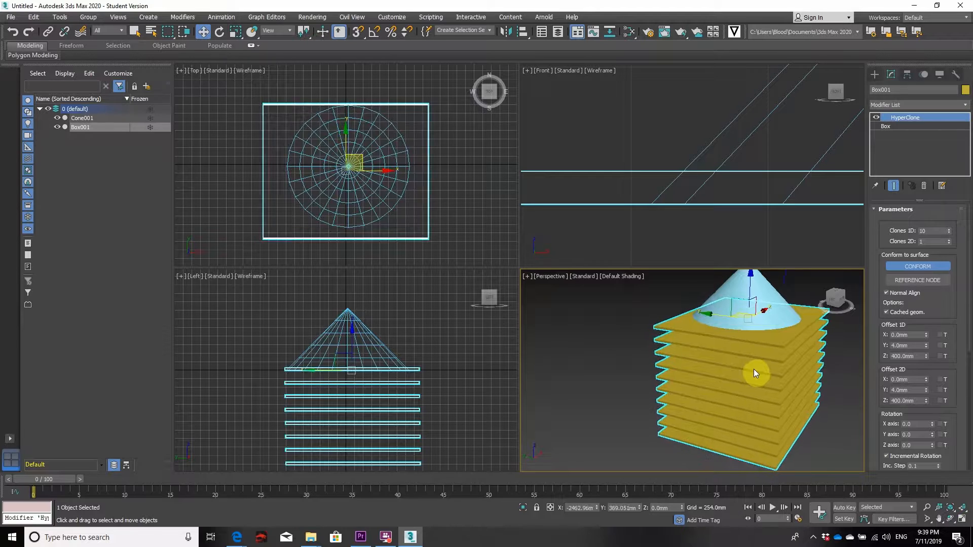
{"action": "left_click_drag", "start_coordinate": [348, 330], "coordinate": [386, 306]}
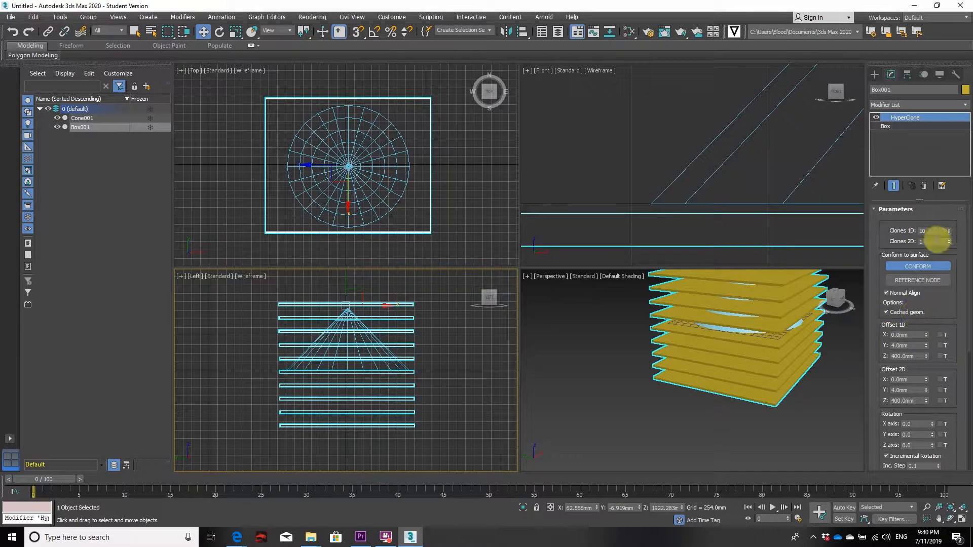
Reduce the HyperClone Clones 1D count to 6 so the stack ends at the cone's base
{"action": "left_click", "coordinate": [949, 234]}
{"action": "left_click", "coordinate": [949, 233]}
{"action": "left_click", "coordinate": [949, 233]}
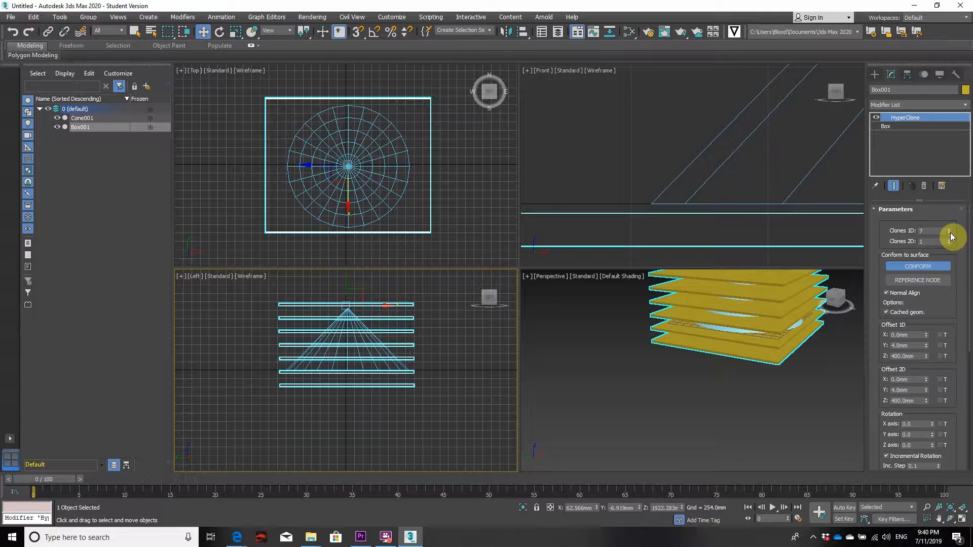
{"action": "left_click", "coordinate": [949, 234]}
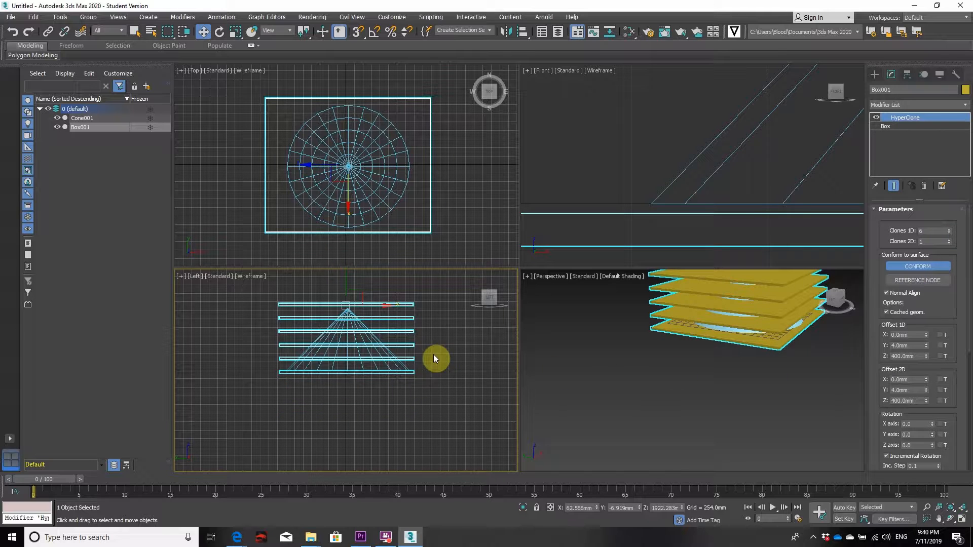
Deselect the slab stack and examine from several angles how the slabs cut through the cone
{"action": "scroll", "coordinate": [724, 335], "scroll_direction": "down", "scroll_amount": 3}
{"action": "mouse_move", "coordinate": [841, 307]}
{"action": "left_mouse_down"}
{"action": "mouse_move", "coordinate": [735, 327]}
{"action": "mouse_move", "coordinate": [826, 314]}
{"action": "left_mouse_up"}
{"action": "scroll", "coordinate": [826, 314], "scroll_direction": "up", "scroll_amount": 3}
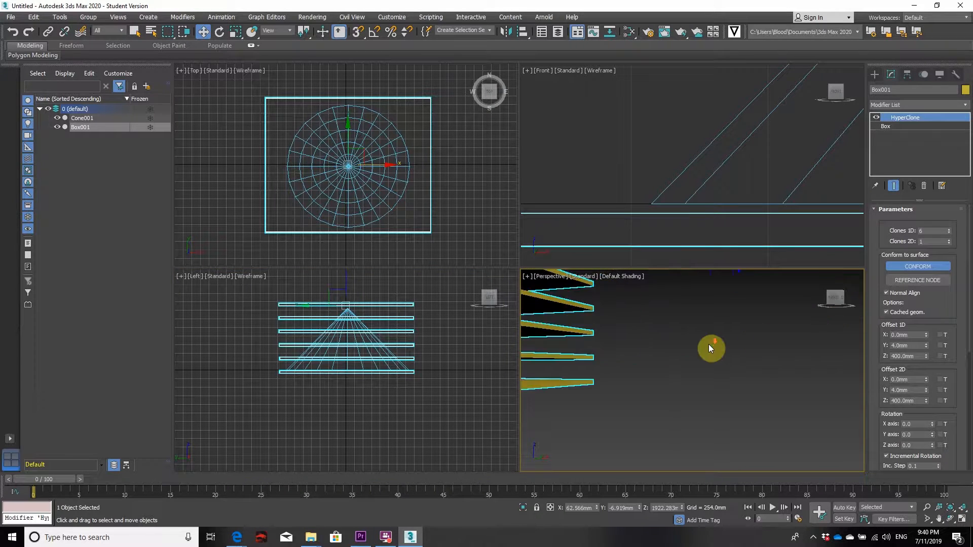
{"action": "scroll", "coordinate": [708, 344], "scroll_direction": "down", "scroll_amount": 2}
{"action": "left_click", "coordinate": [711, 360]}
{"action": "middle_click_drag", "start_coordinate": [663, 363], "coordinate": [753, 406]}
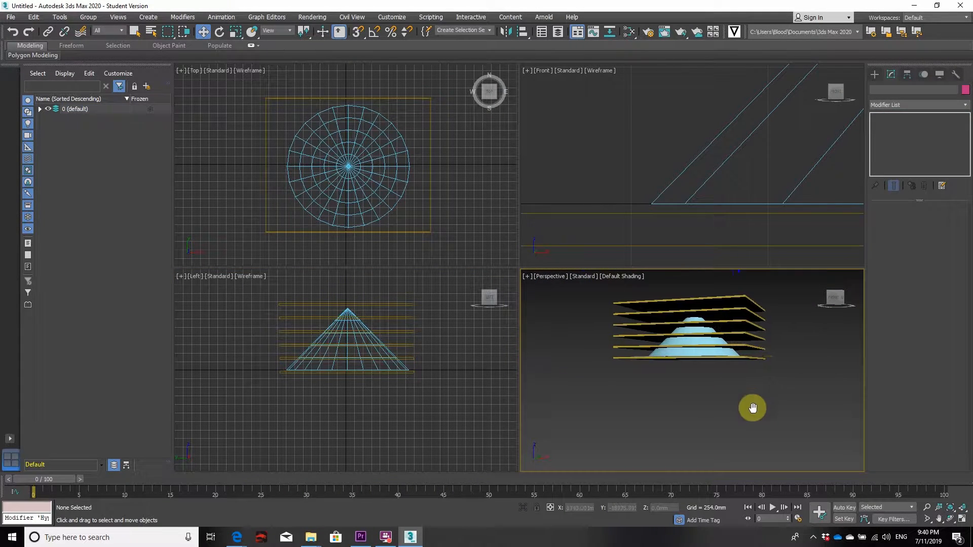
{"action": "left_click_drag", "start_coordinate": [822, 302], "coordinate": [818, 327]}
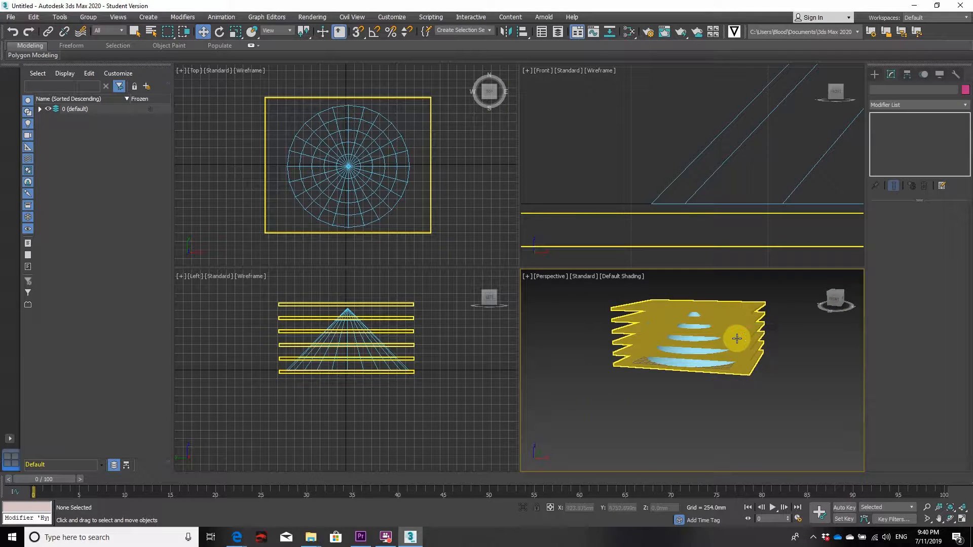
Create a Boolean compound object from the slab stack, adding the cone as an operand with the Intersect operation
{"action": "left_click", "coordinate": [874, 74]}
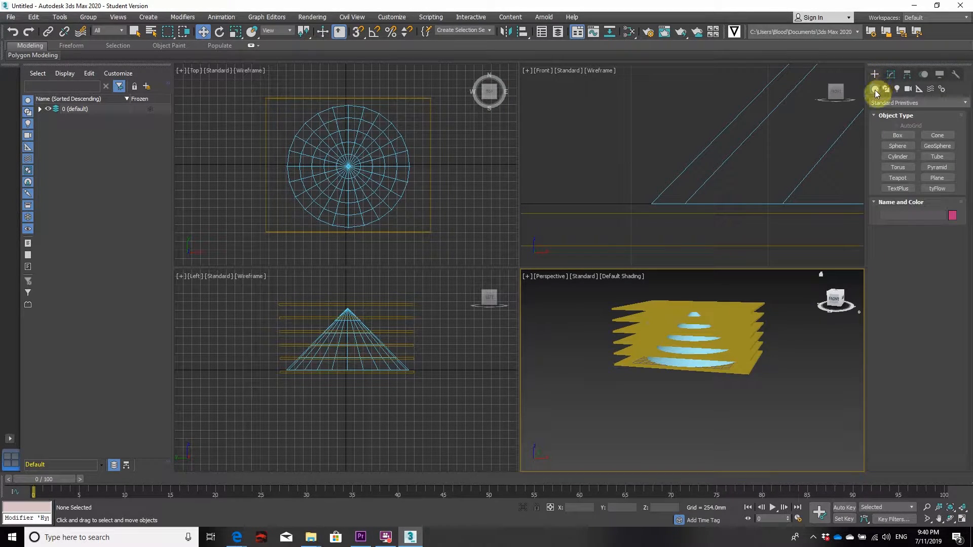
{"action": "left_click", "coordinate": [891, 102]}
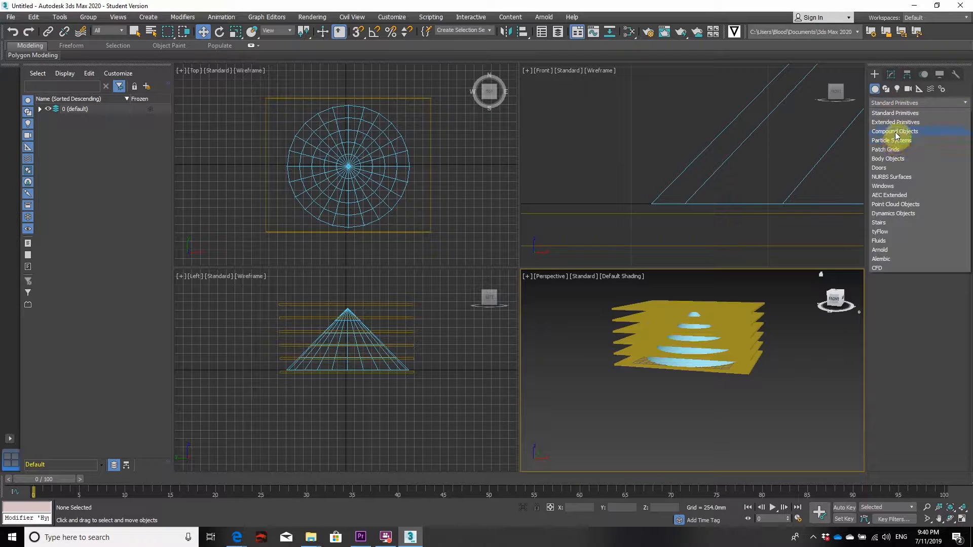
{"action": "left_click", "coordinate": [896, 132]}
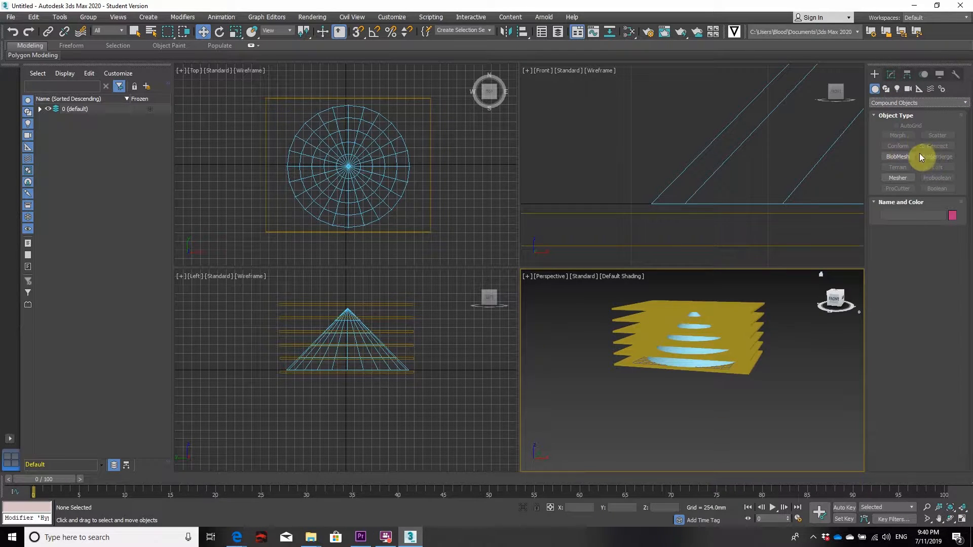
{"action": "left_click", "coordinate": [723, 314]}
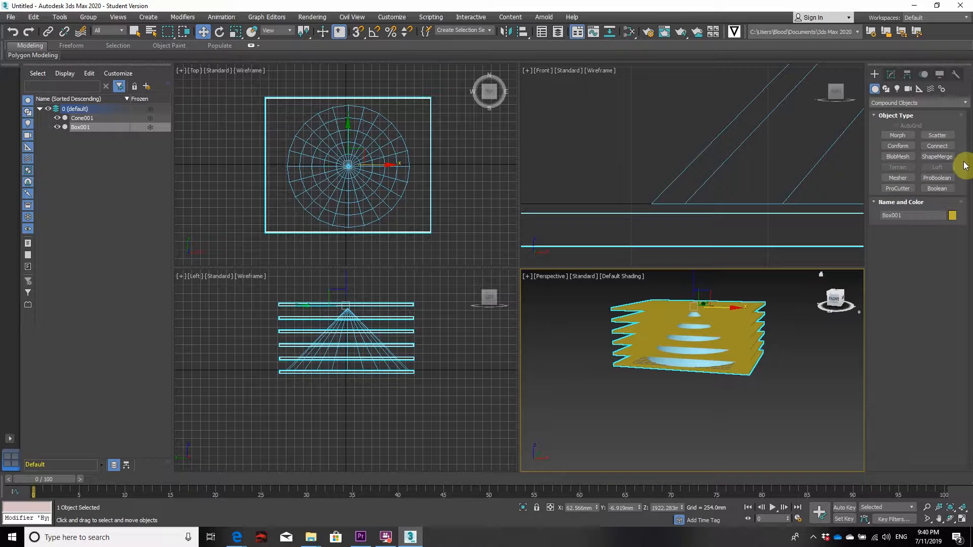
{"action": "left_click", "coordinate": [940, 188]}
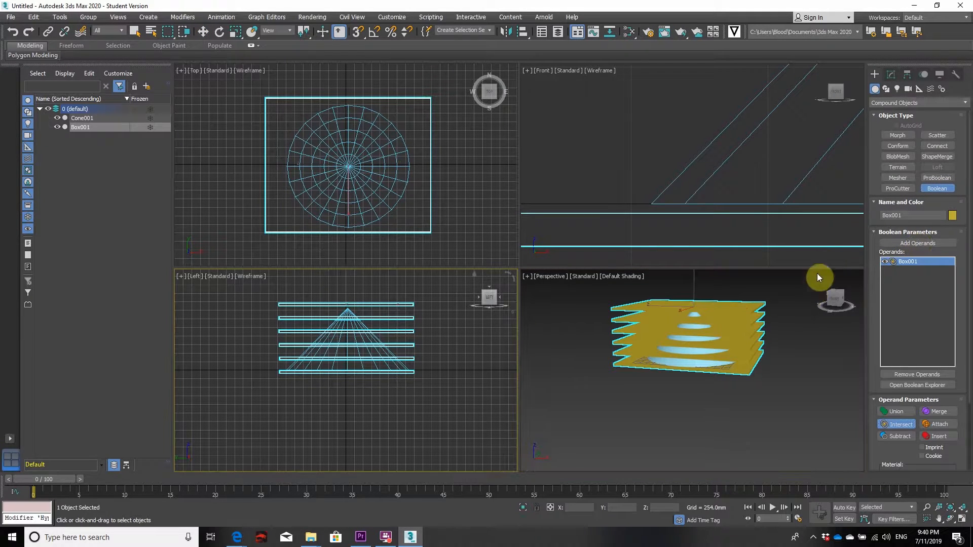
{"action": "left_click", "coordinate": [920, 243]}
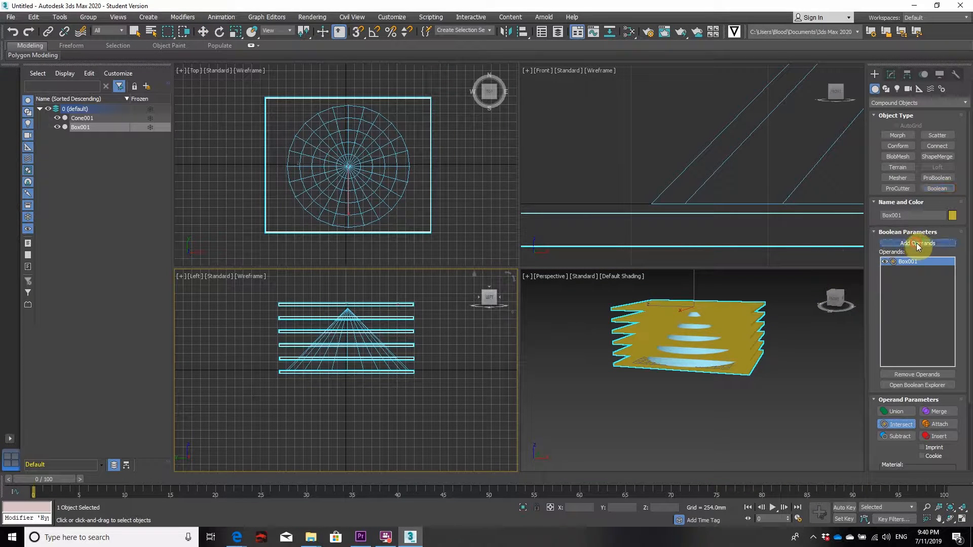
{"action": "left_click", "coordinate": [697, 339]}
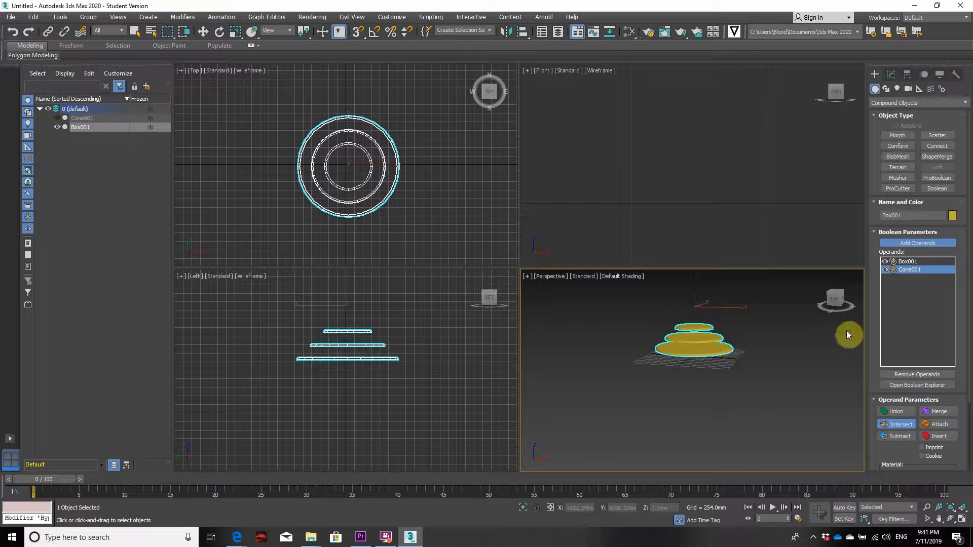
{"action": "left_click", "coordinate": [893, 331]}
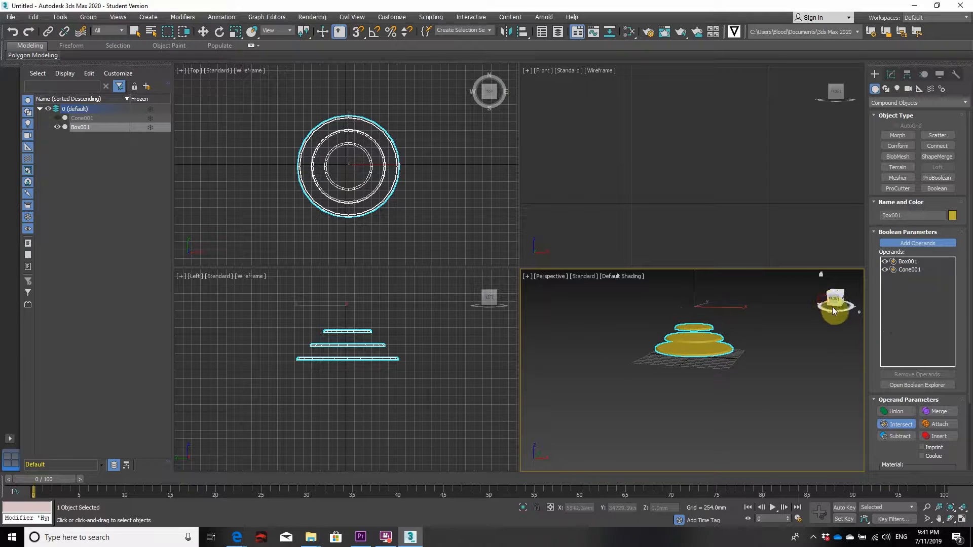
Examine the intersected cone slices from several angles and distances in the perspective view
{"action": "left_click_drag", "start_coordinate": [832, 306], "coordinate": [758, 321]}
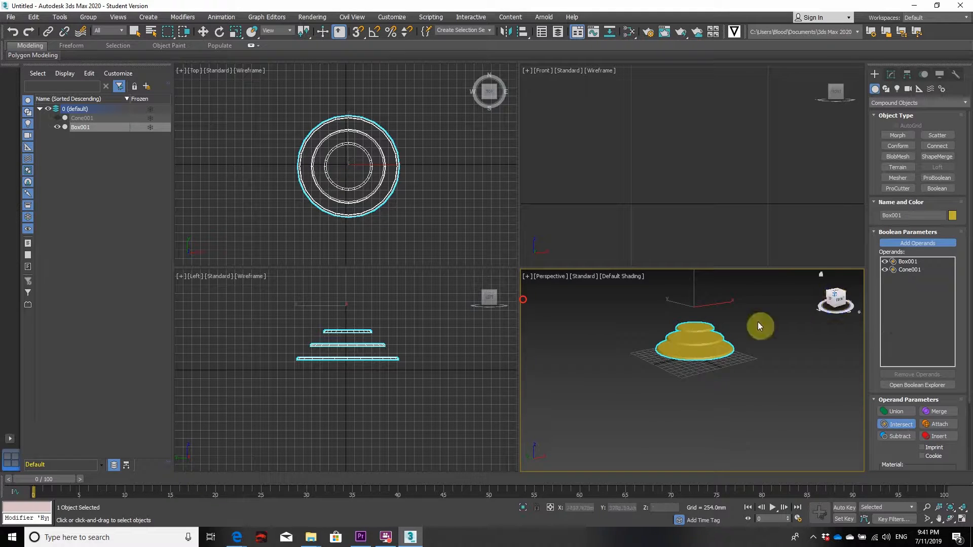
{"action": "scroll", "coordinate": [703, 324], "scroll_direction": "up", "scroll_amount": 4}
{"action": "mouse_move", "coordinate": [836, 299]}
{"action": "left_mouse_down"}
{"action": "mouse_move", "coordinate": [835, 278]}
{"action": "mouse_move", "coordinate": [834, 300]}
{"action": "mouse_move", "coordinate": [821, 305]}
{"action": "left_mouse_up"}
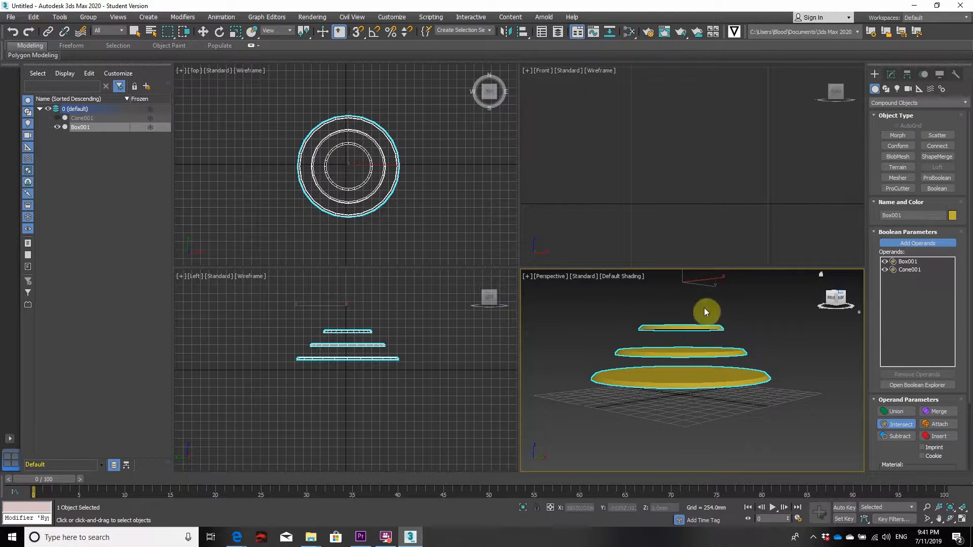
{"action": "scroll", "coordinate": [707, 370], "scroll_direction": "down", "scroll_amount": 3}
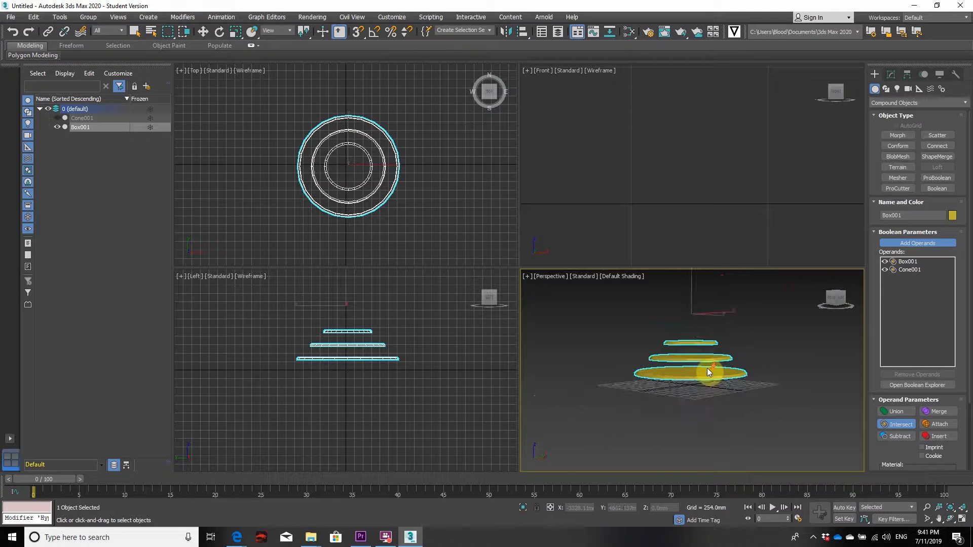
{"action": "scroll", "coordinate": [708, 370], "scroll_direction": "up", "scroll_amount": 6}
{"action": "scroll", "coordinate": [707, 370], "scroll_direction": "down", "scroll_amount": 3}
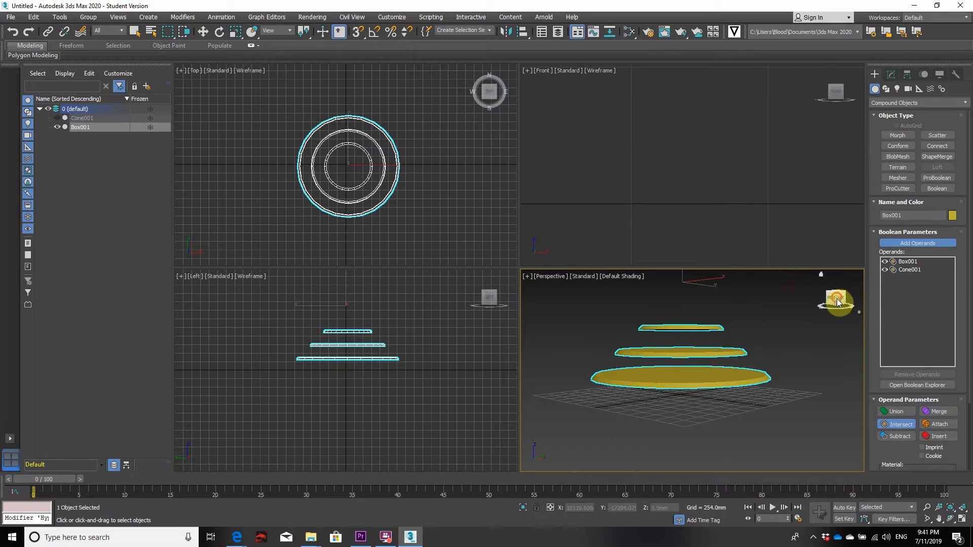
{"action": "mouse_move", "coordinate": [836, 303]}
{"action": "left_mouse_down"}
{"action": "mouse_move", "coordinate": [837, 319]}
{"action": "mouse_move", "coordinate": [841, 305]}
{"action": "left_mouse_up"}
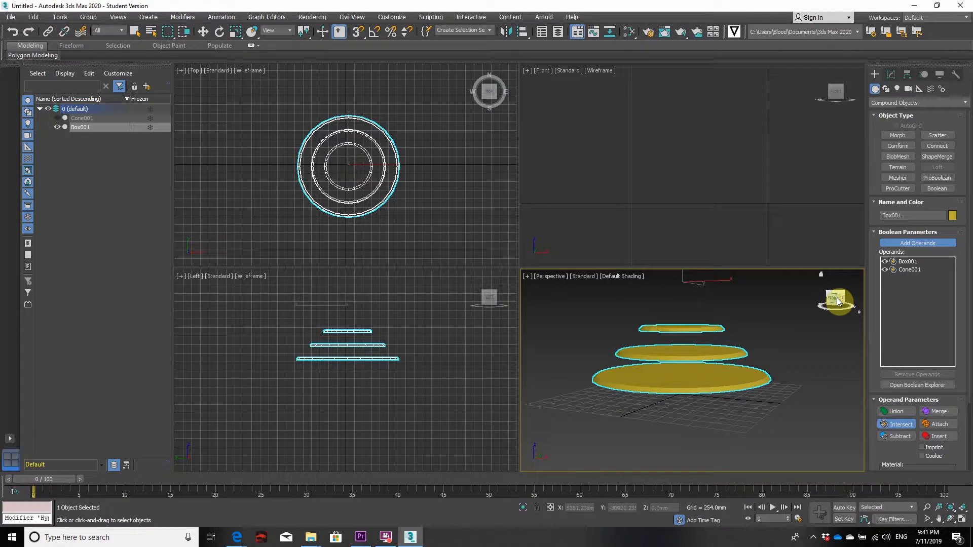
{"action": "scroll", "coordinate": [838, 298], "scroll_direction": "down", "scroll_amount": 3}
{"action": "scroll", "coordinate": [837, 298], "scroll_direction": "up", "scroll_amount": 3}
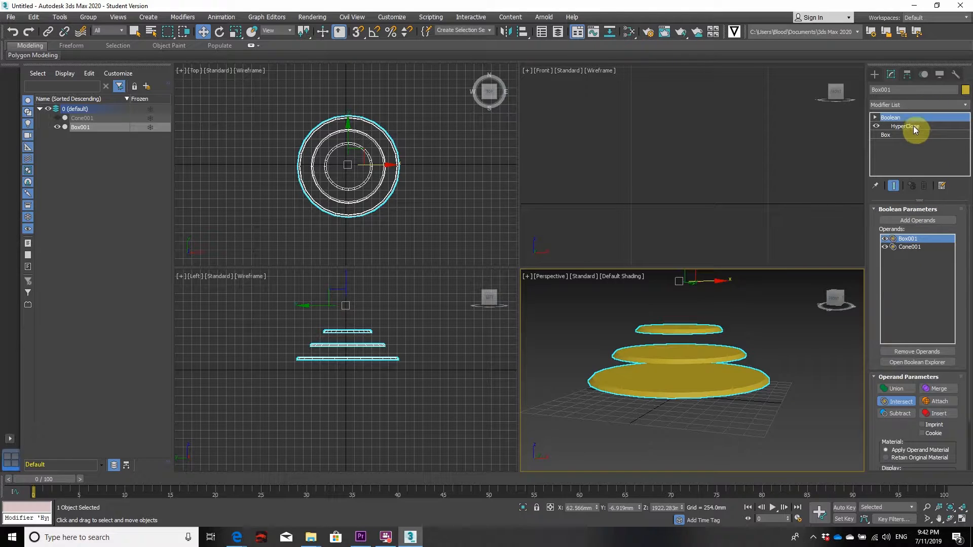
Raise the Clones 1D count to 10 in the box operand's HyperClone modifier beneath the Boolean
{"action": "left_click", "coordinate": [896, 247]}
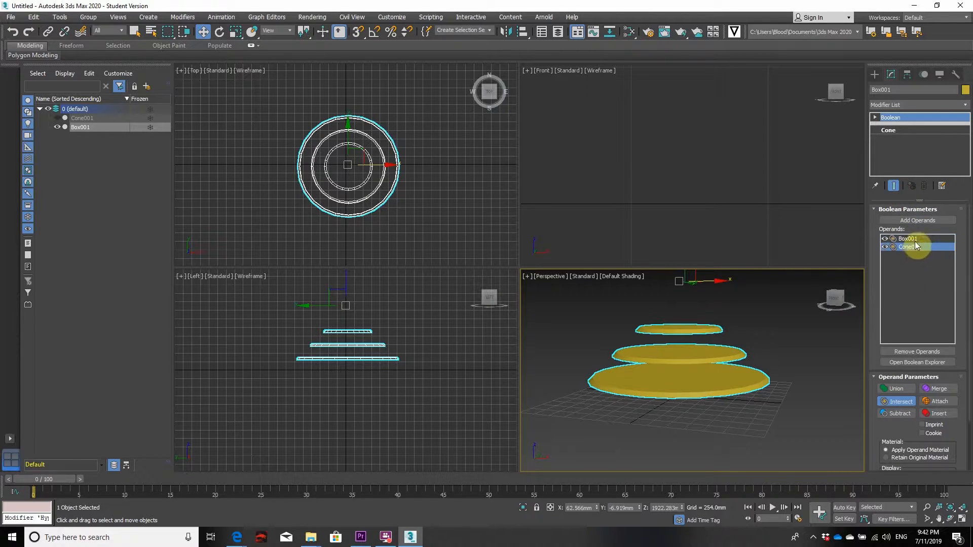
{"action": "left_click", "coordinate": [919, 125]}
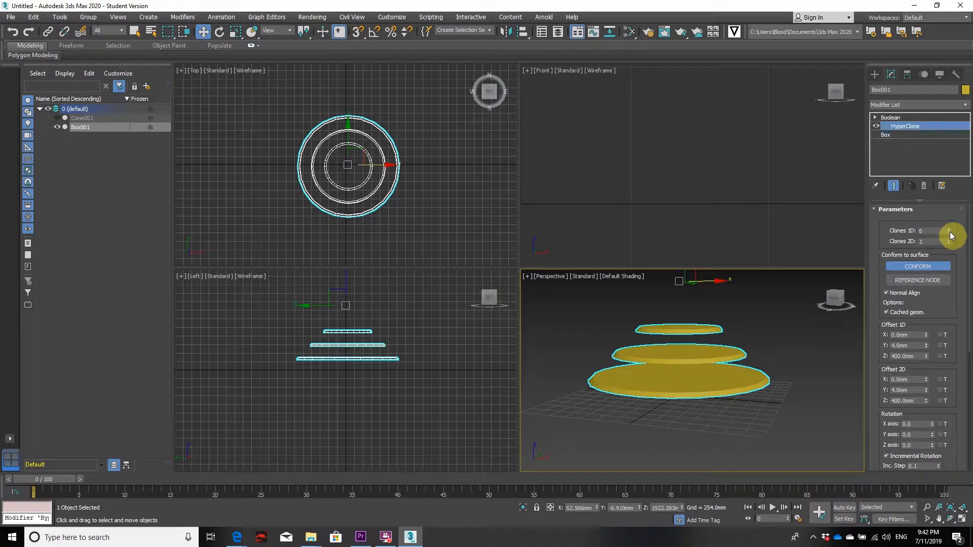
{"action": "left_click", "coordinate": [949, 231]}
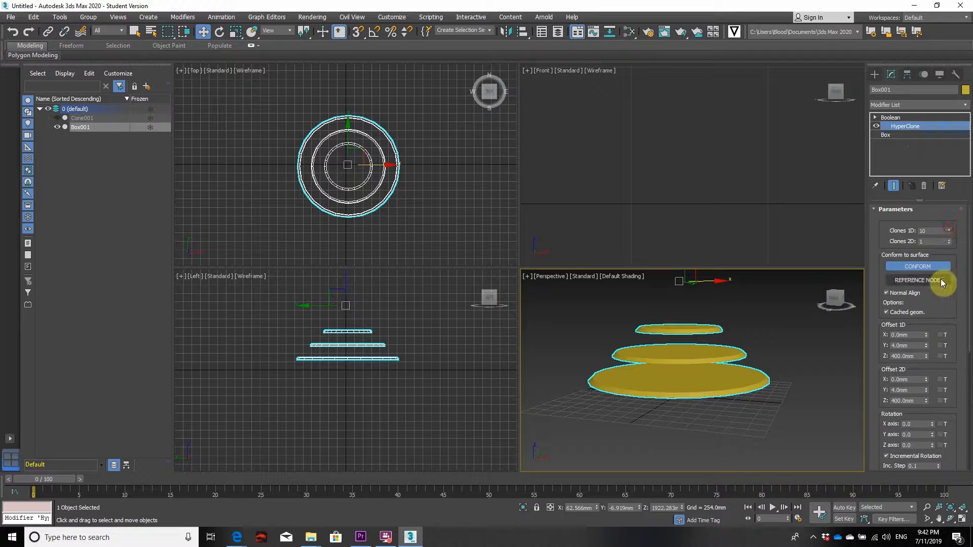
Set the HyperClone Offset 1D along Z to 200 mm and view the resulting cone slices from above at an angle
{"action": "left_click", "coordinate": [907, 355]}
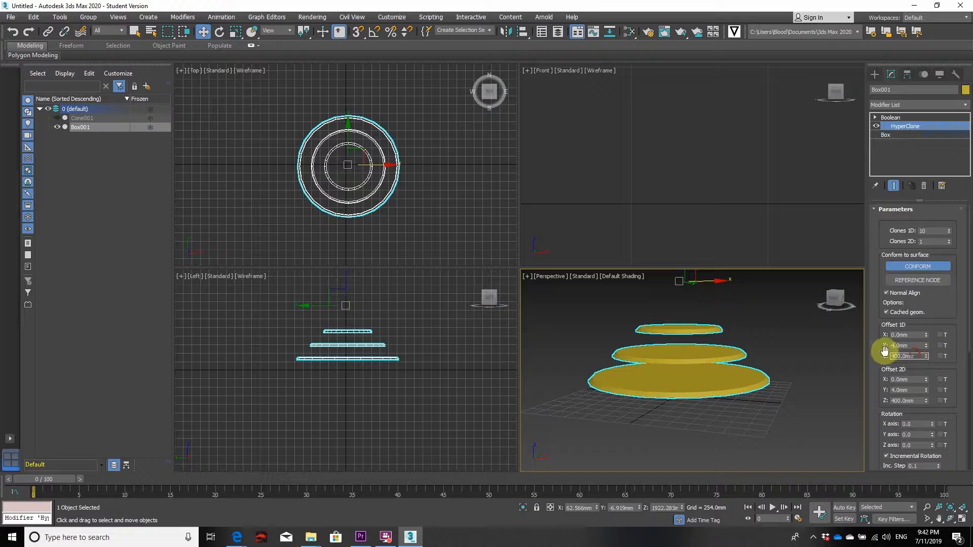
{"action": "left_click_drag", "start_coordinate": [886, 355], "coordinate": [917, 356]}
{"action": "type", "text": "2"}
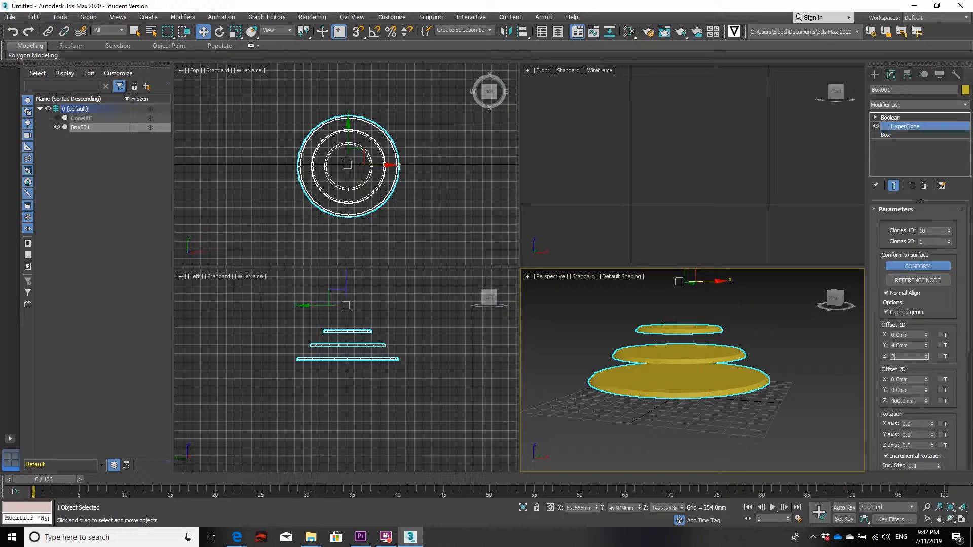
{"action": "type", "text": "00"}
{"action": "key", "text": "Return"}
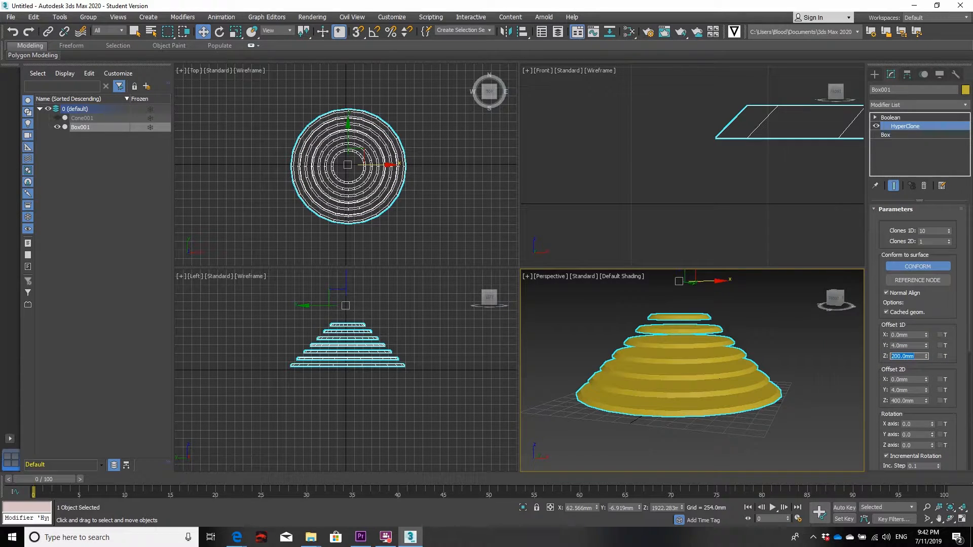
{"action": "mouse_move", "coordinate": [835, 297]}
{"action": "left_mouse_down"}
{"action": "mouse_move", "coordinate": [829, 309]}
{"action": "mouse_move", "coordinate": [826, 292]}
{"action": "mouse_move", "coordinate": [836, 304]}
{"action": "left_mouse_up"}
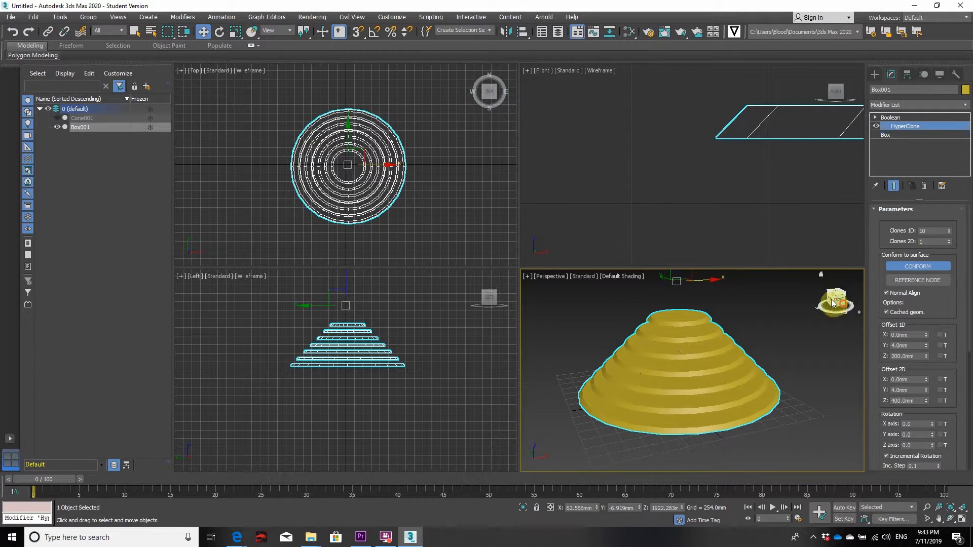